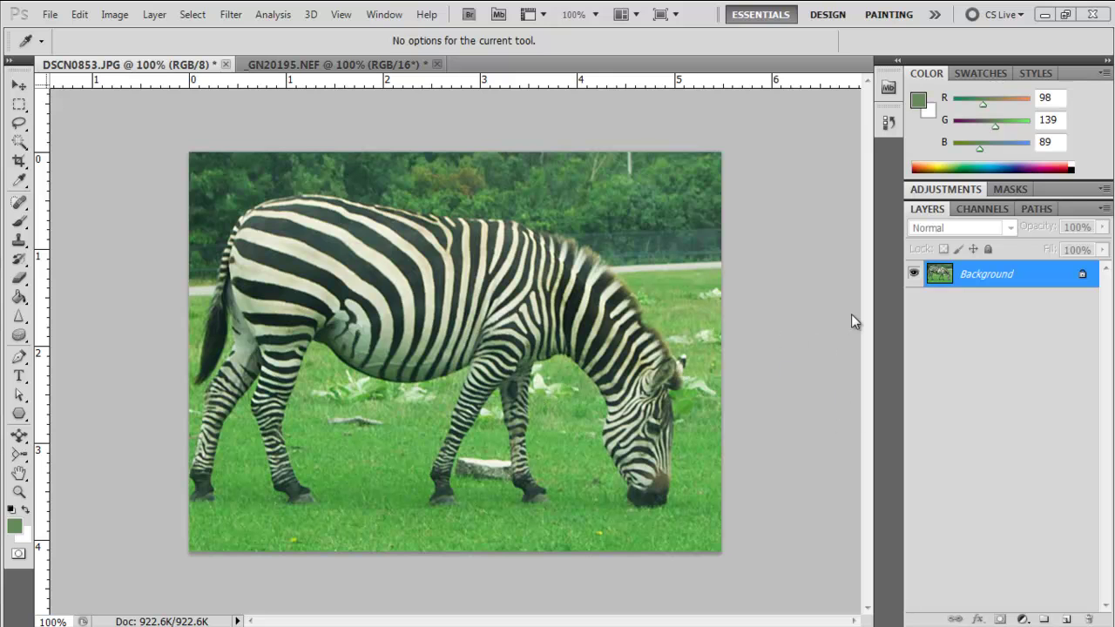
- Duplicate the zebra photo's Background layer and Average-blur the copy into flat green
{"action": "right_click", "coordinate": [980, 272]}
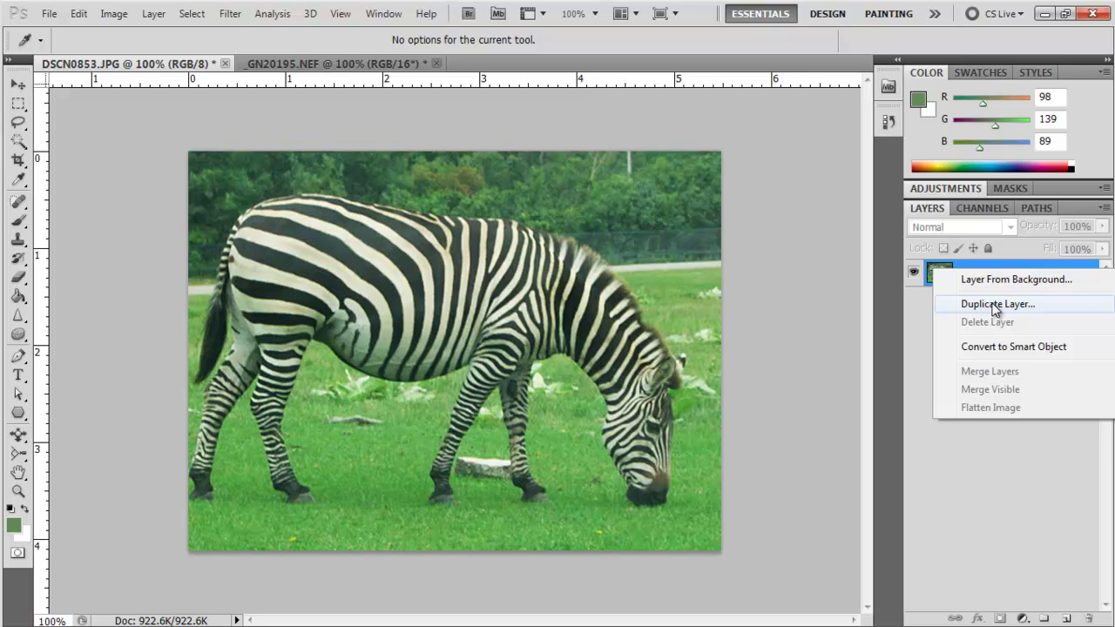
{"action": "left_click", "coordinate": [996, 304]}
{"action": "left_click", "coordinate": [686, 262]}
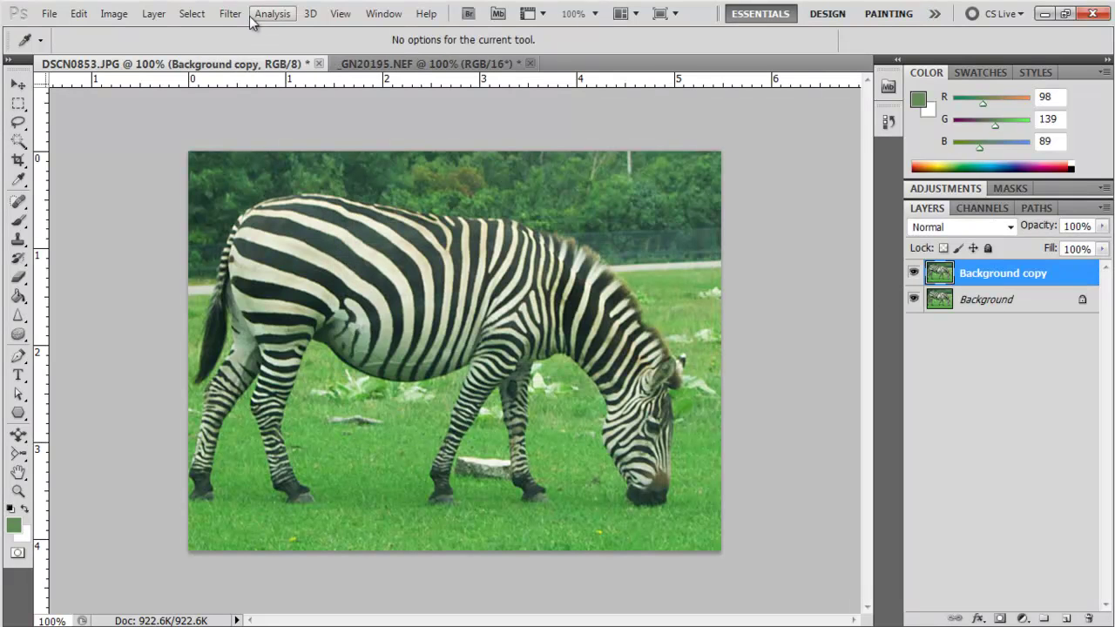
{"action": "left_click", "coordinate": [231, 16]}
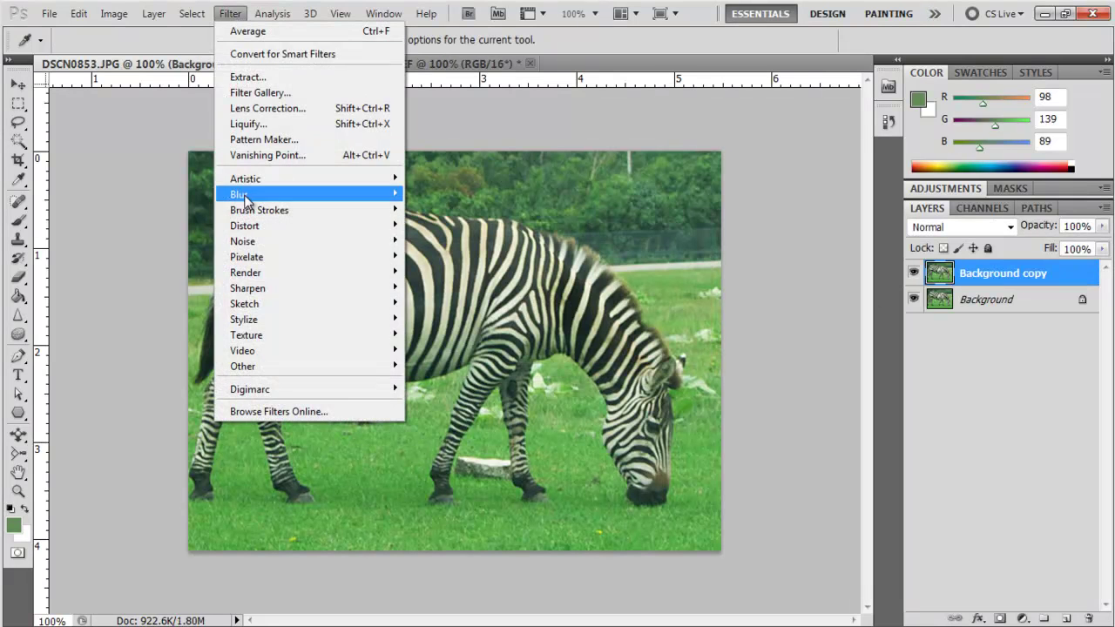
{"action": "mouse_move", "coordinate": [249, 197]}
{"action": "left_click", "coordinate": [185, 196]}
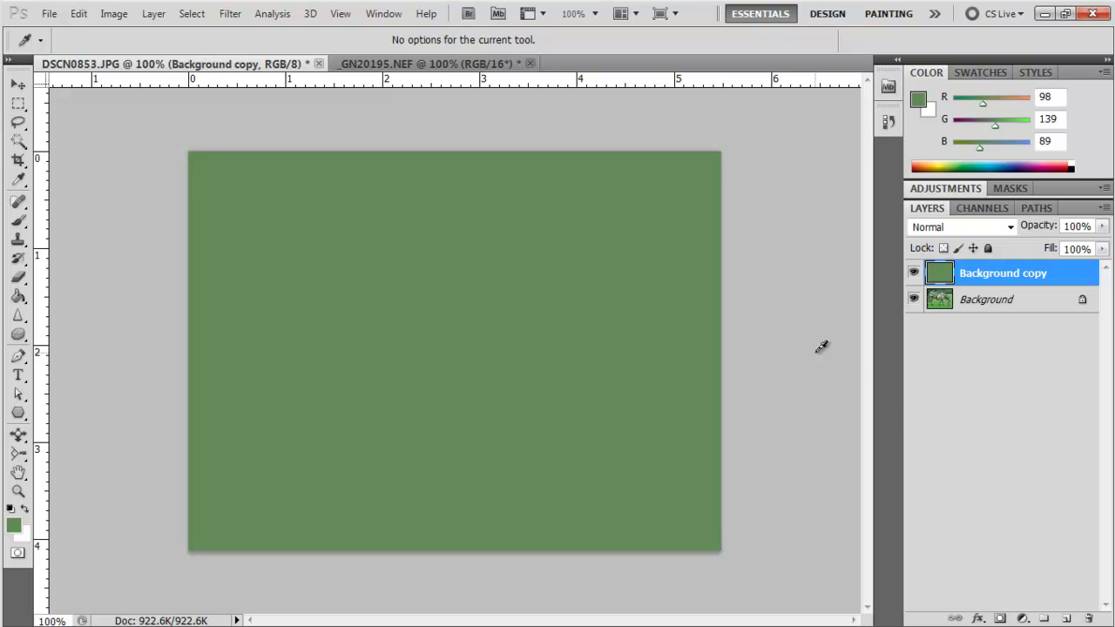
- Add a Levels 1 adjustment layer and set its gray point by sampling the averaged green
{"action": "left_click", "coordinate": [1024, 618]}
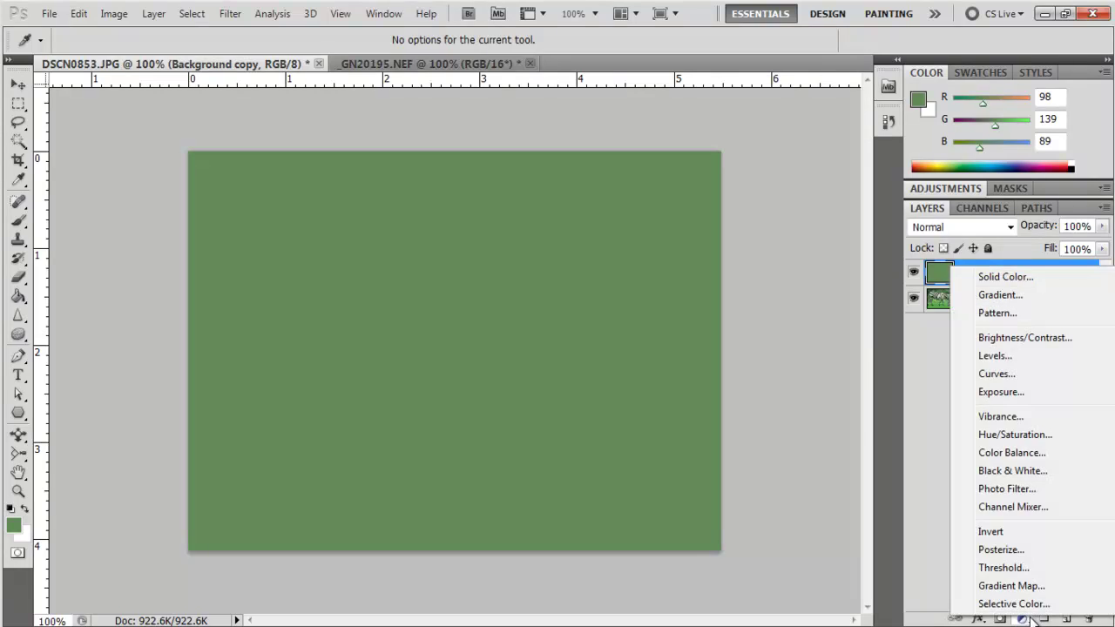
{"action": "left_click", "coordinate": [995, 355]}
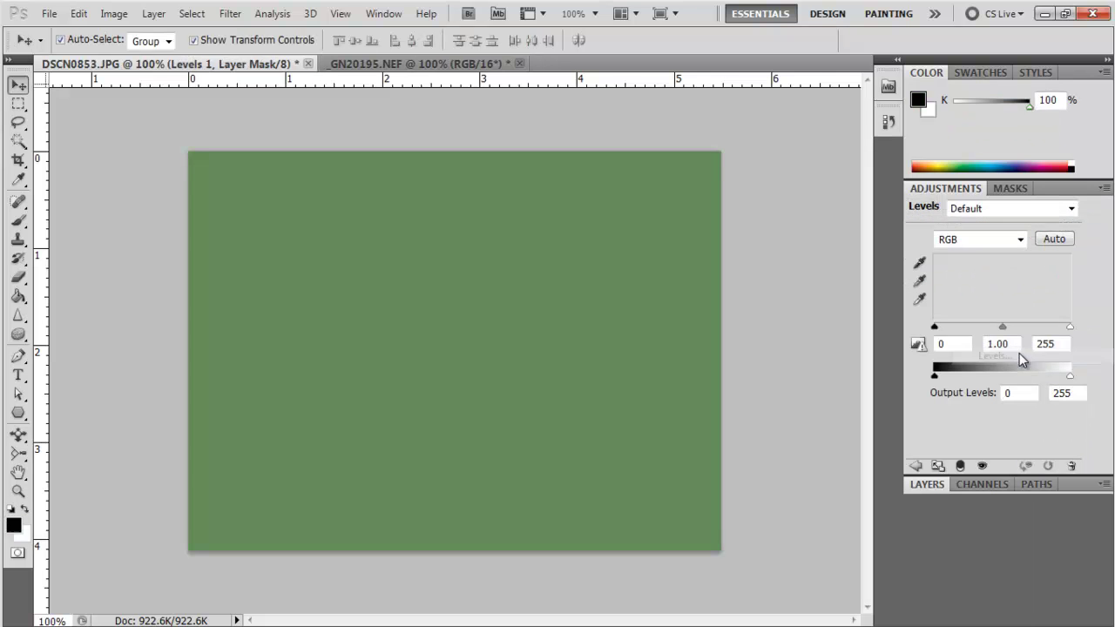
{"action": "left_click", "coordinate": [920, 283]}
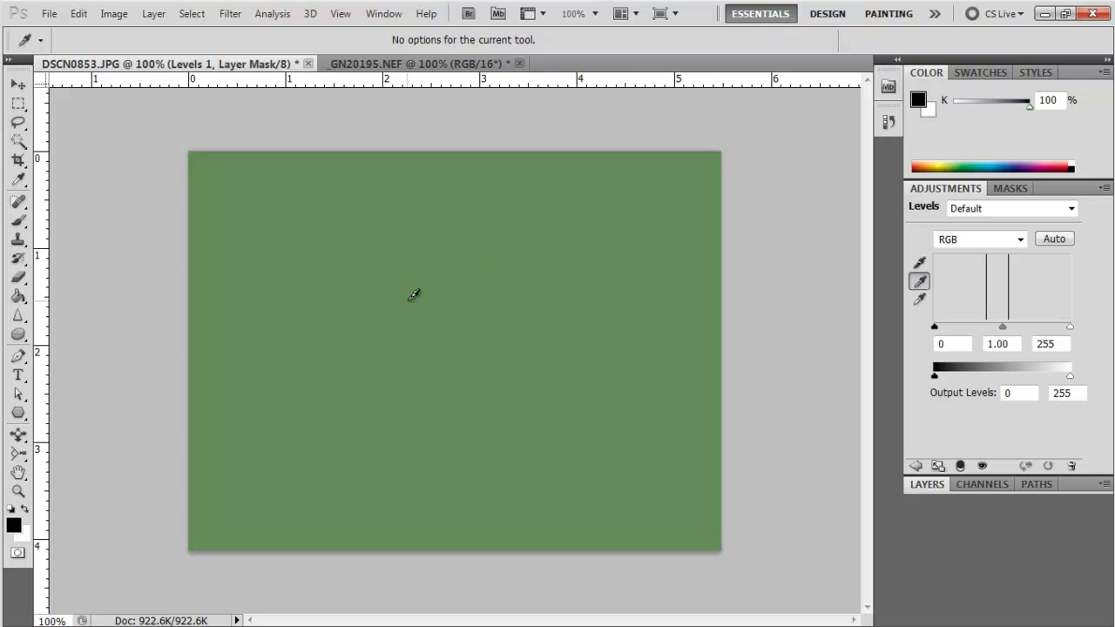
{"action": "left_click", "coordinate": [429, 294]}
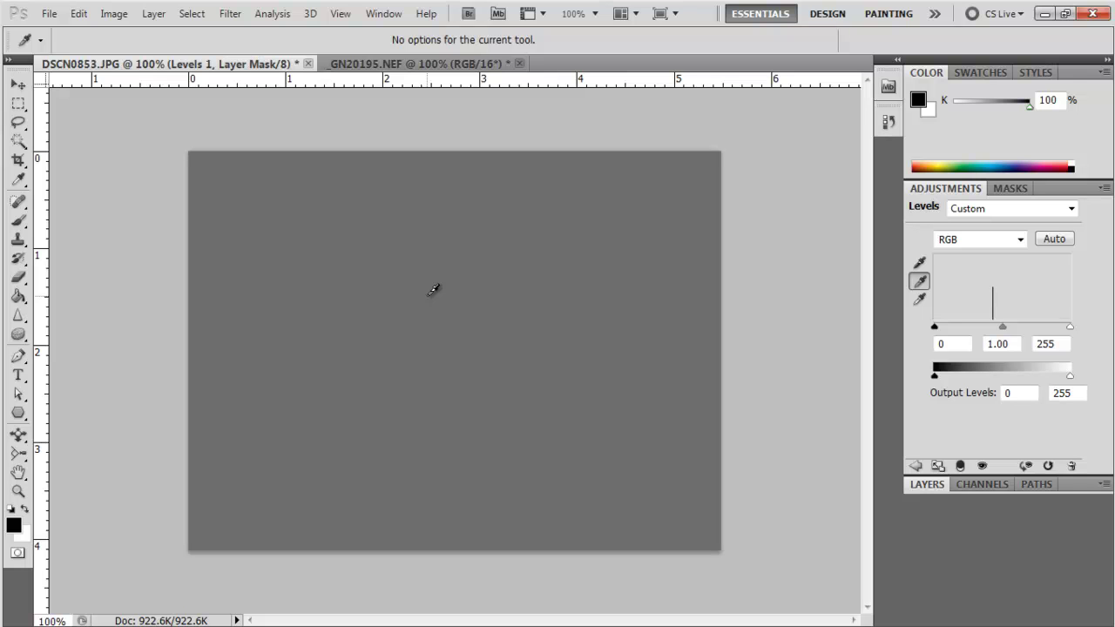
- Hide the Background copy layer, then toggle Levels 1 off and on to compare the zebra correction
{"action": "left_click", "coordinate": [923, 484]}
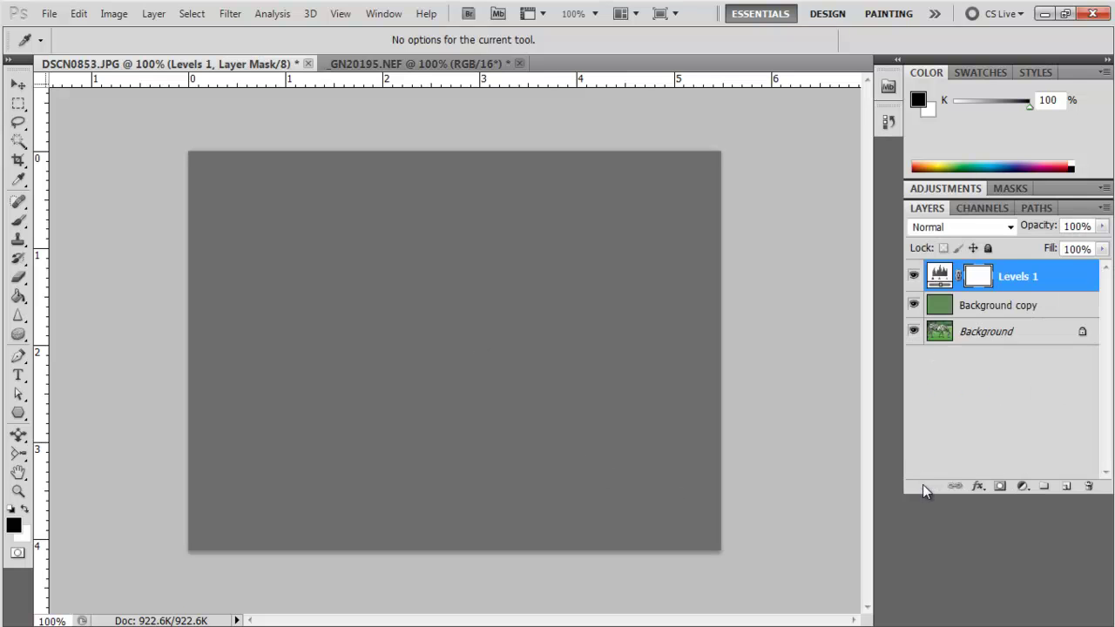
{"action": "left_click", "coordinate": [914, 305]}
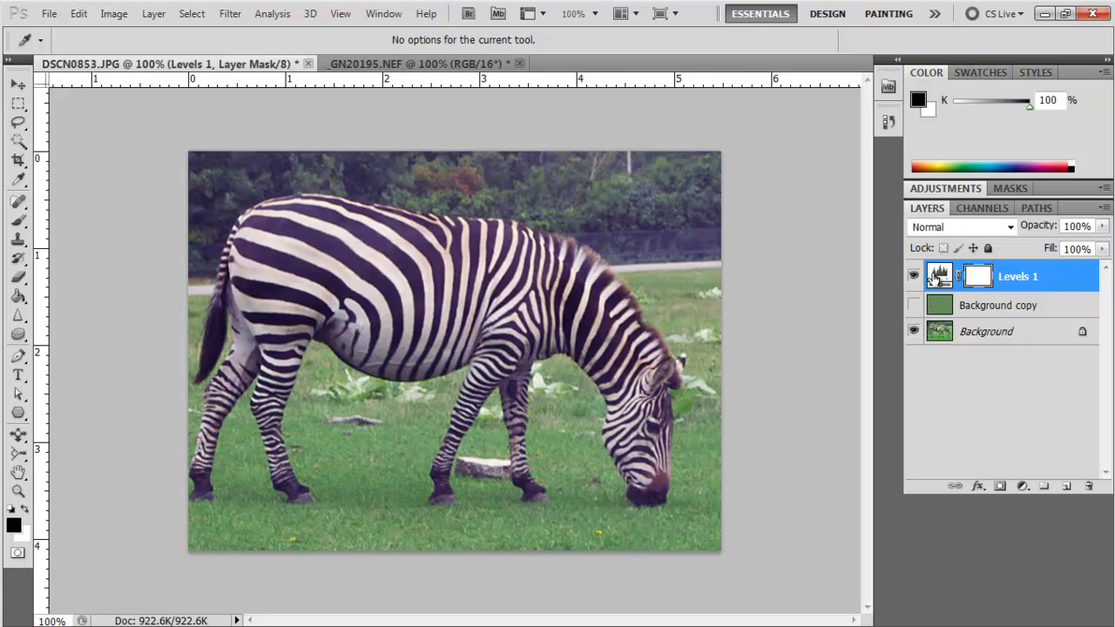
{"action": "left_click", "coordinate": [914, 276]}
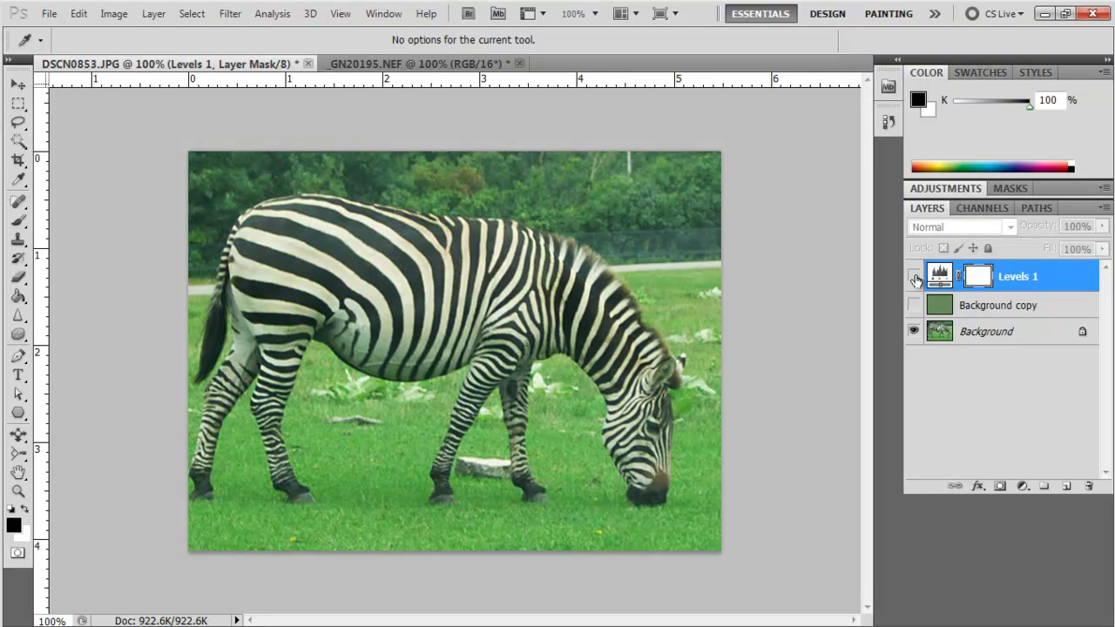
{"action": "left_click", "coordinate": [915, 277]}
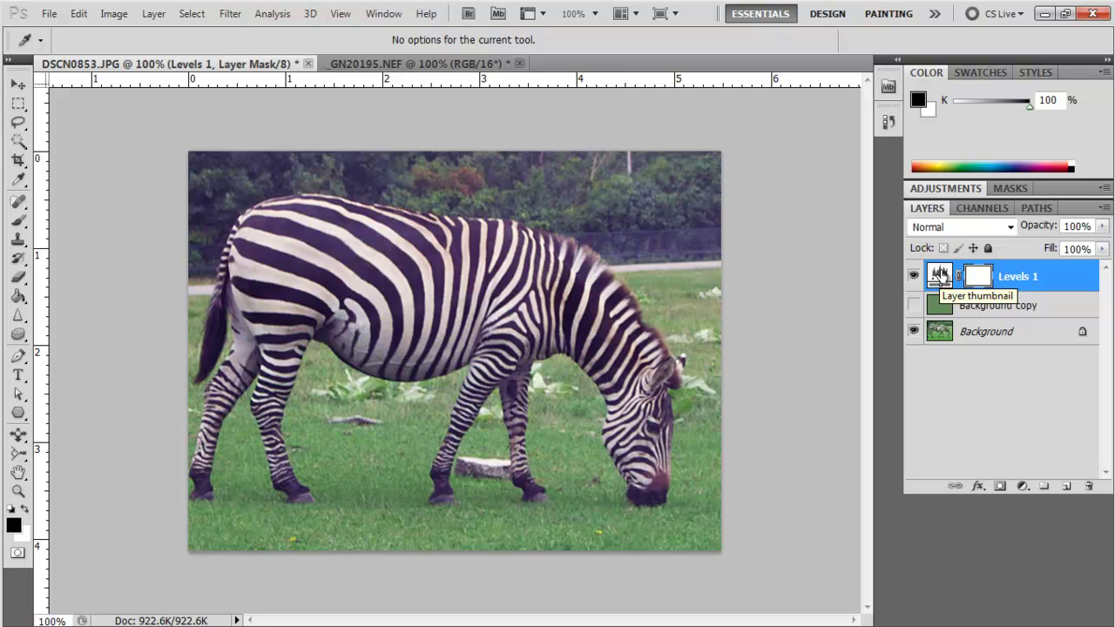
- Auto-correct the zebra's Levels 1, then set Blue input levels to 40–229 and Green to 51–245
{"action": "left_click", "coordinate": [941, 275]}
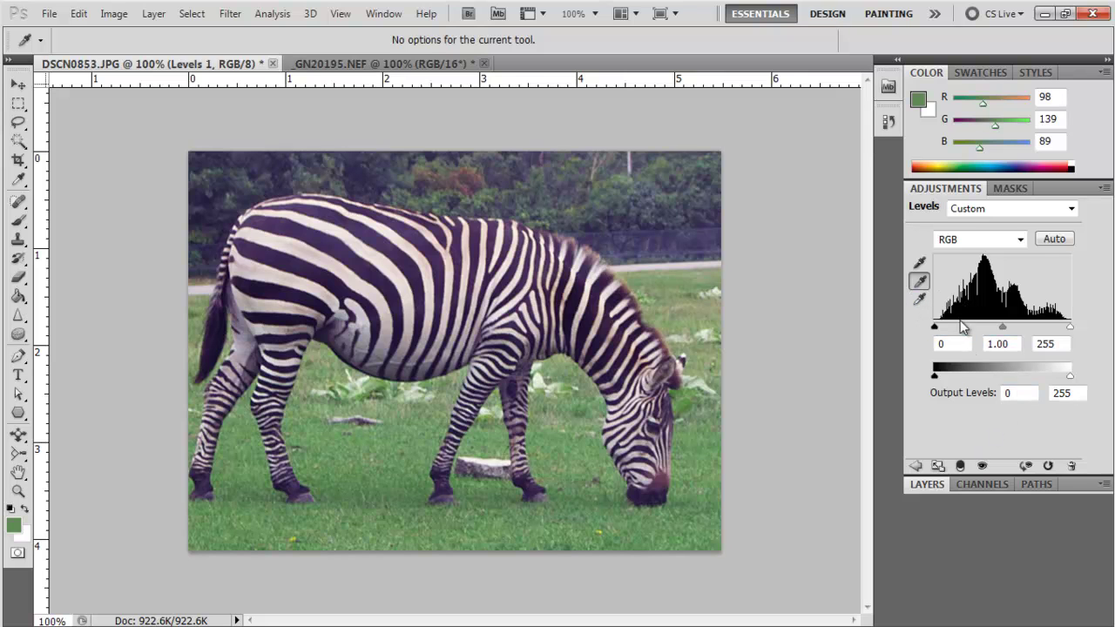
{"action": "left_click", "coordinate": [1049, 242]}
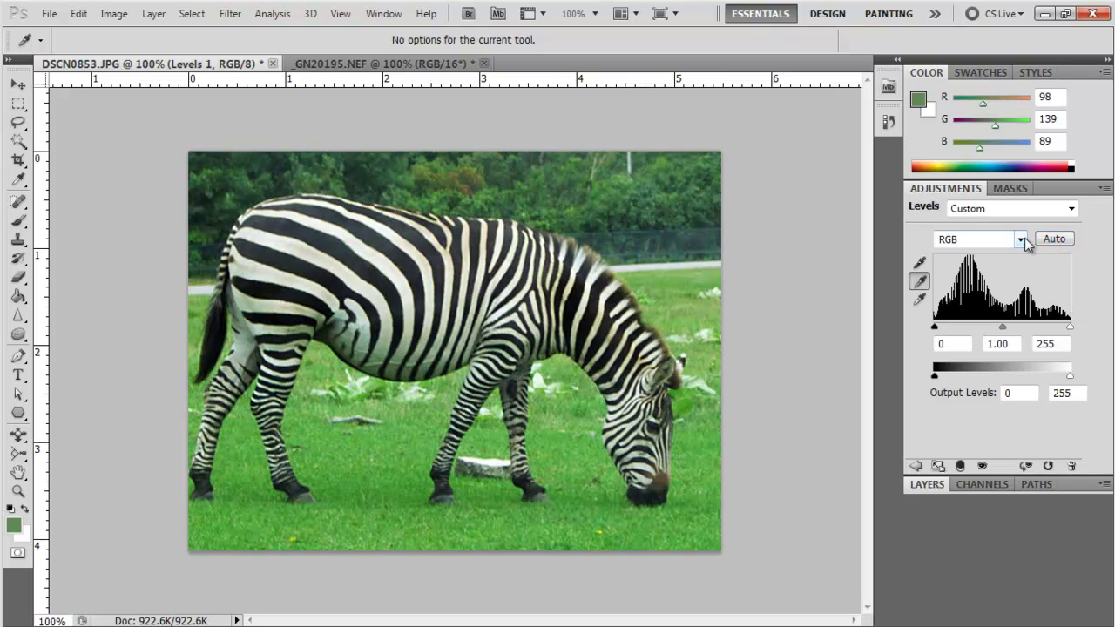
{"action": "left_click", "coordinate": [1021, 238]}
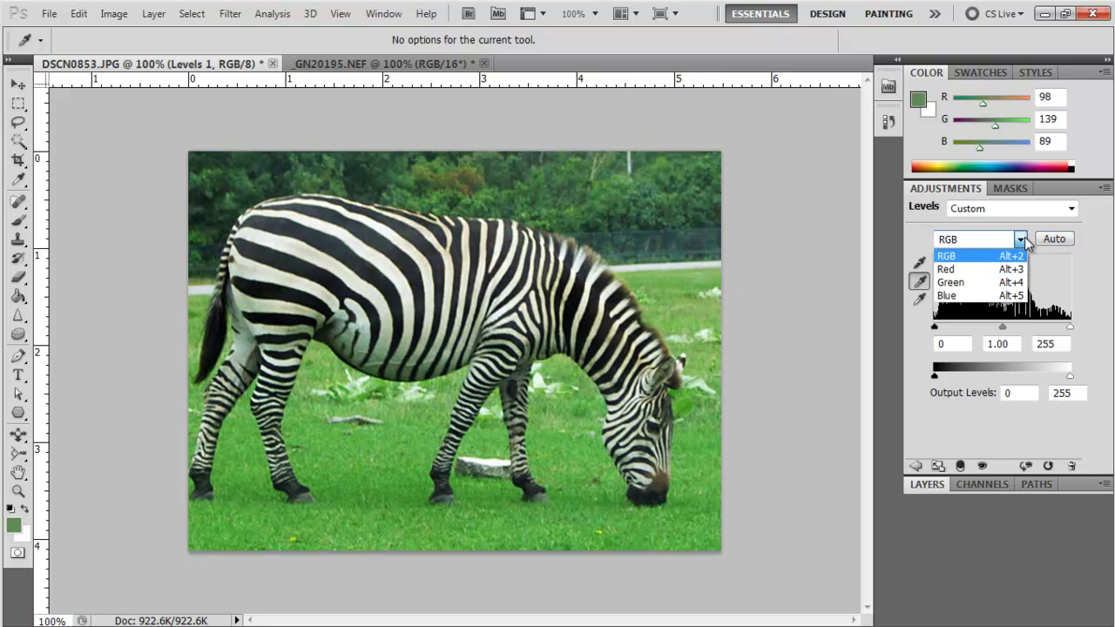
{"action": "left_click", "coordinate": [991, 296]}
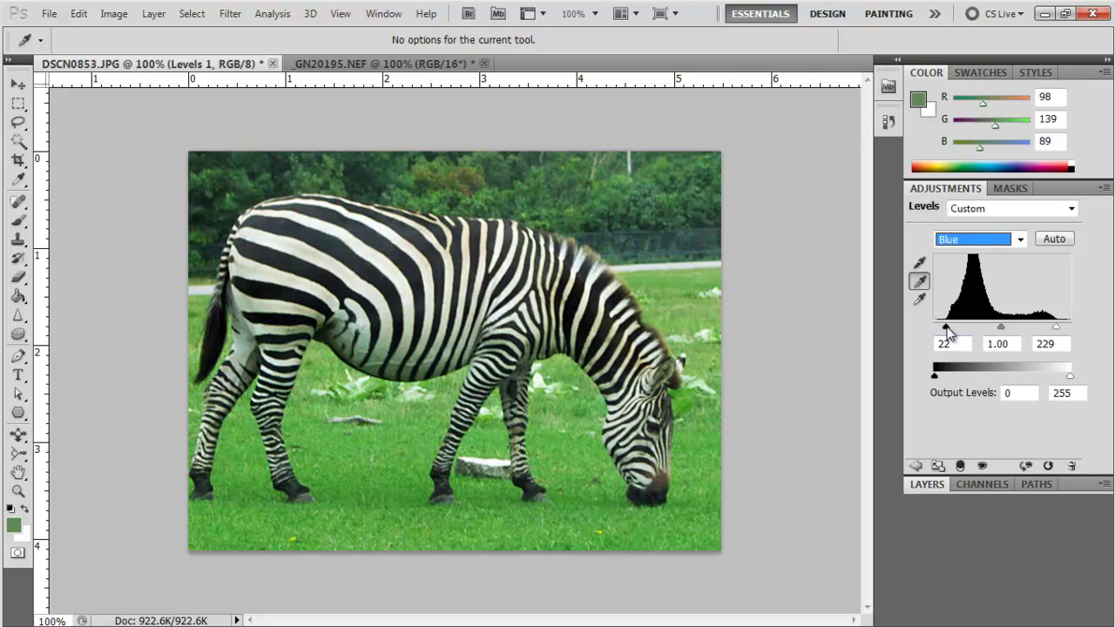
{"action": "left_click_drag", "start_coordinate": [947, 328], "coordinate": [957, 330]}
{"action": "left_click", "coordinate": [1021, 239]}
{"action": "left_click", "coordinate": [979, 282]}
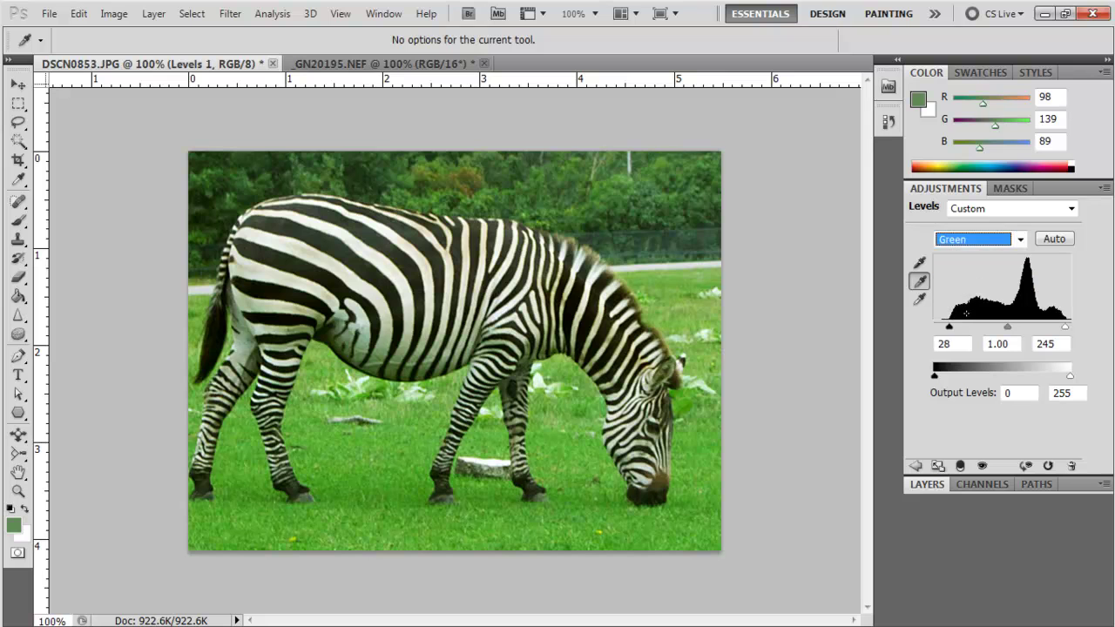
{"action": "mouse_move", "coordinate": [950, 330]}
{"action": "left_mouse_down"}
{"action": "mouse_move", "coordinate": [983, 328]}
{"action": "mouse_move", "coordinate": [953, 328]}
{"action": "mouse_move", "coordinate": [965, 331]}
{"action": "left_mouse_up"}
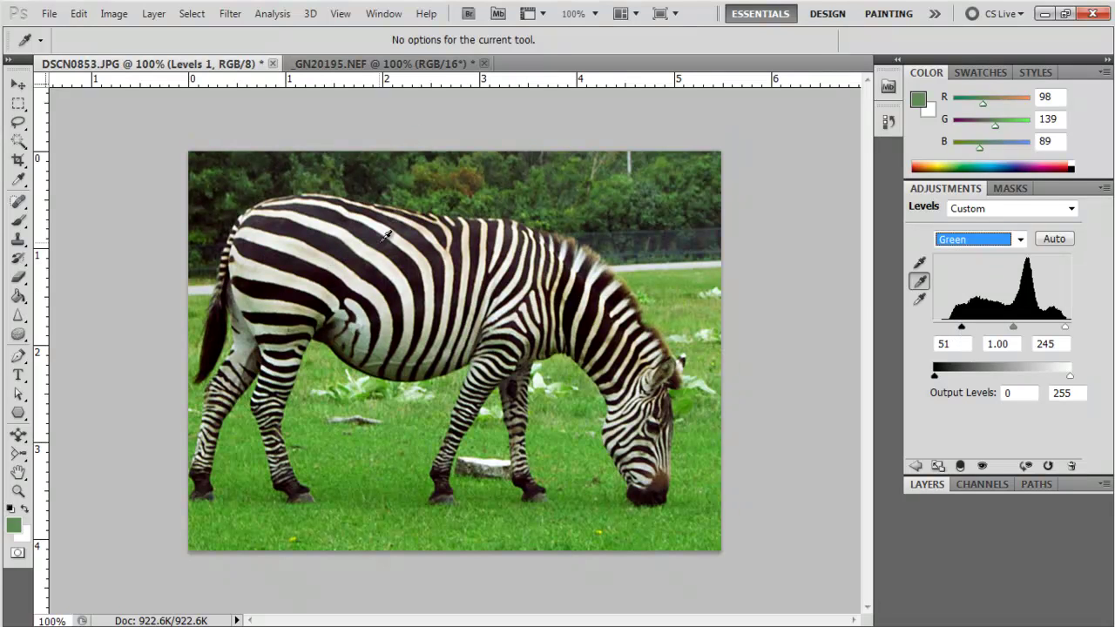
- Toggle the zebra's Levels 1 off and back on for a before-and-after comparison
{"action": "left_click", "coordinate": [928, 486]}
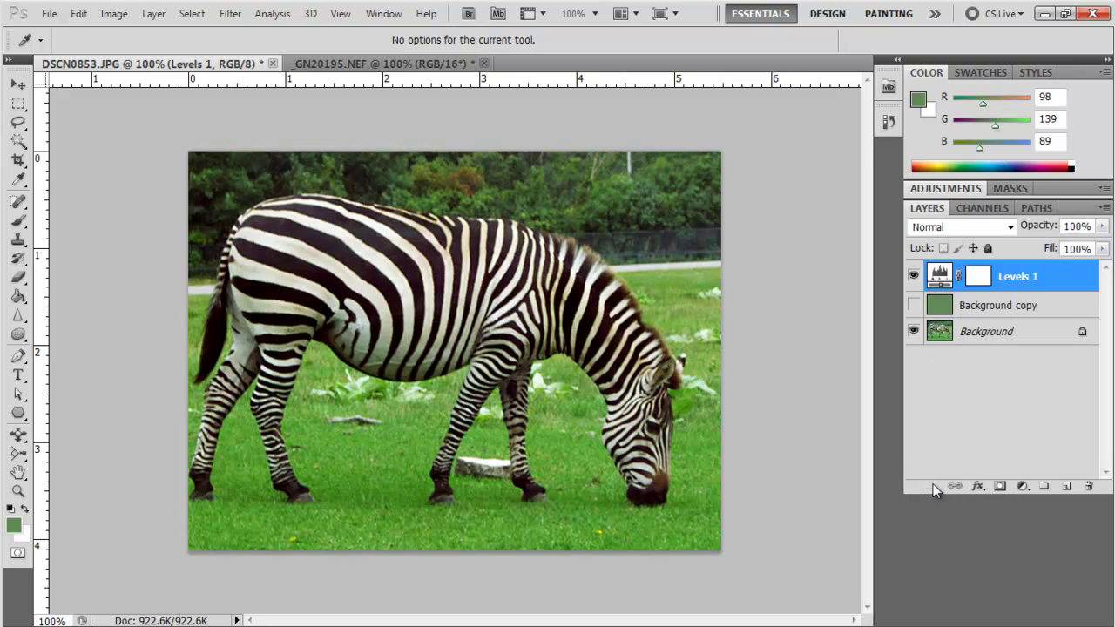
{"action": "left_click", "coordinate": [914, 276]}
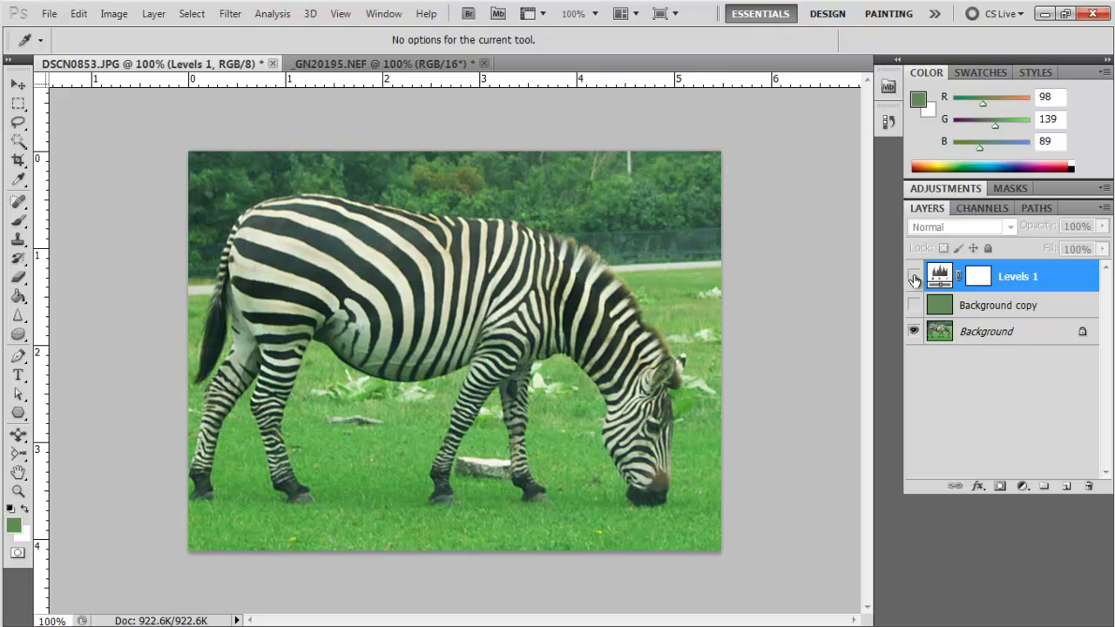
{"action": "left_click", "coordinate": [914, 276]}
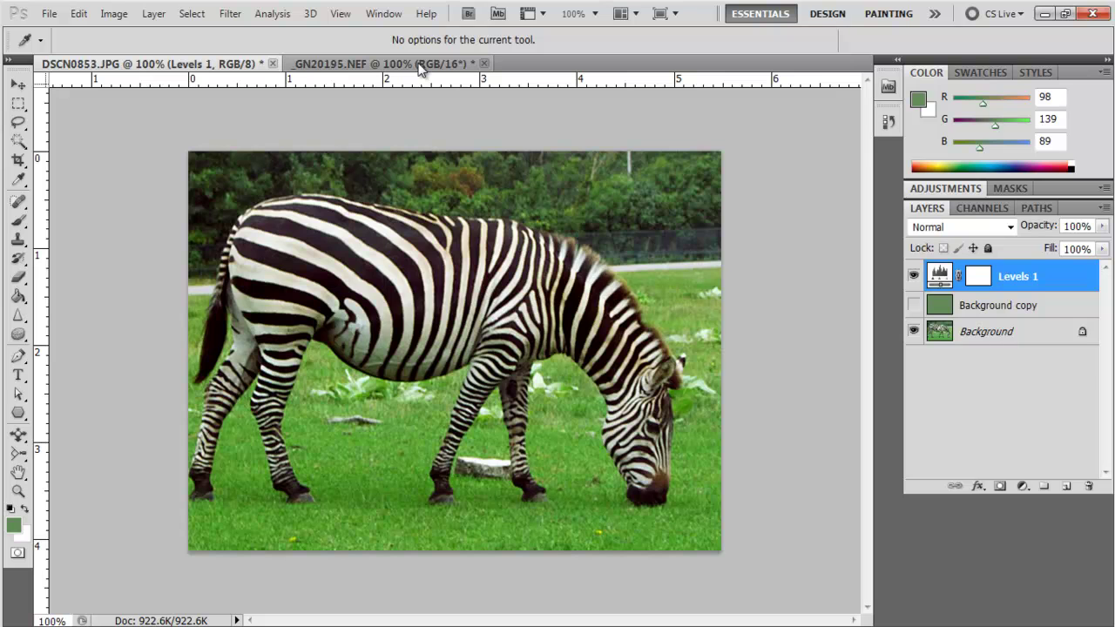
- In _GN20195.NEF, duplicate the Background layer and Average-blur the copy into flat brown
{"action": "left_click", "coordinate": [420, 69]}
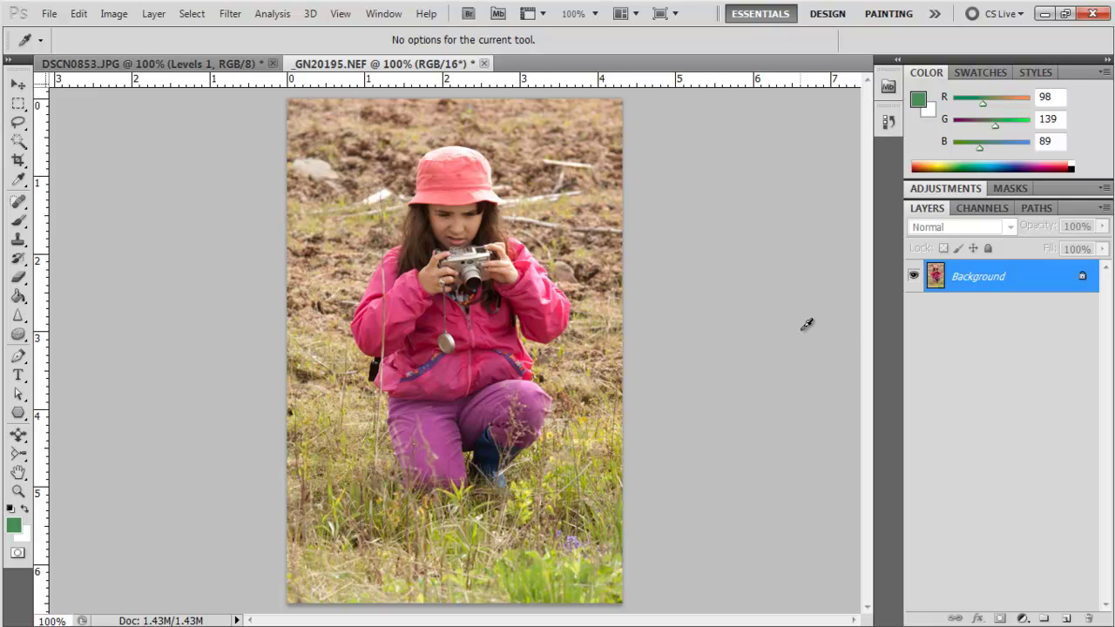
{"action": "right_click", "coordinate": [994, 272]}
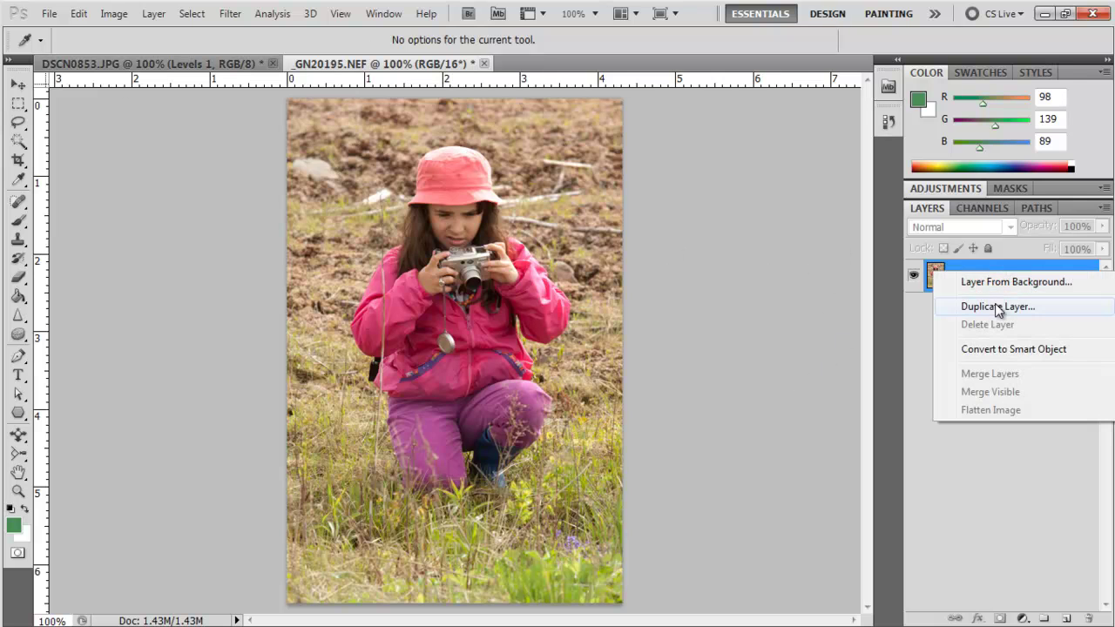
{"action": "left_click", "coordinate": [996, 305]}
{"action": "left_click", "coordinate": [666, 253]}
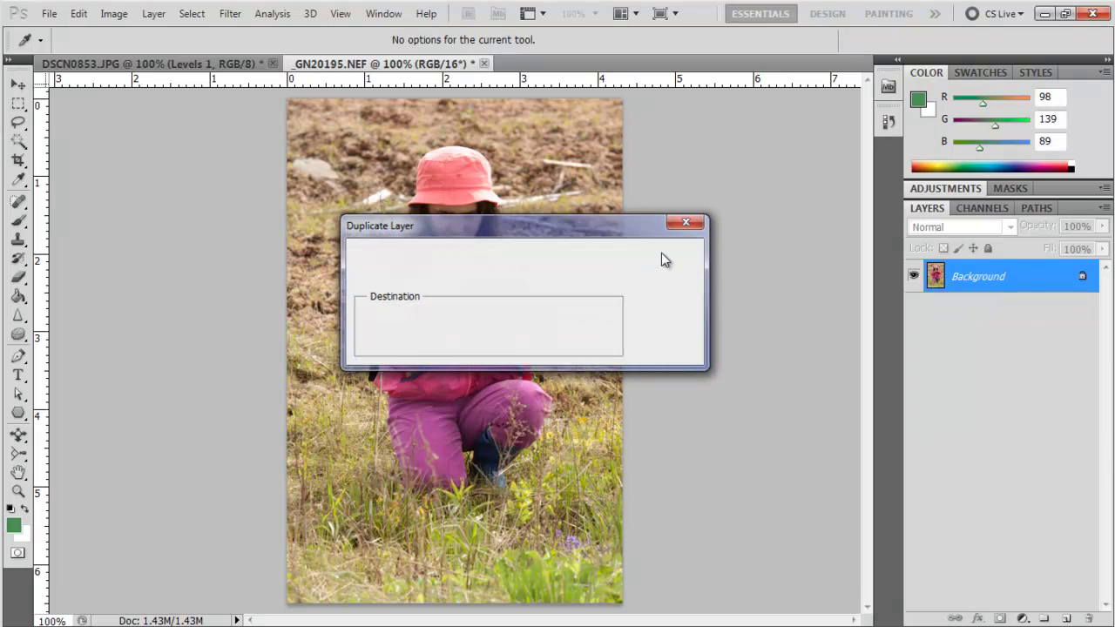
{"action": "left_click", "coordinate": [231, 14]}
{"action": "mouse_move", "coordinate": [248, 195]}
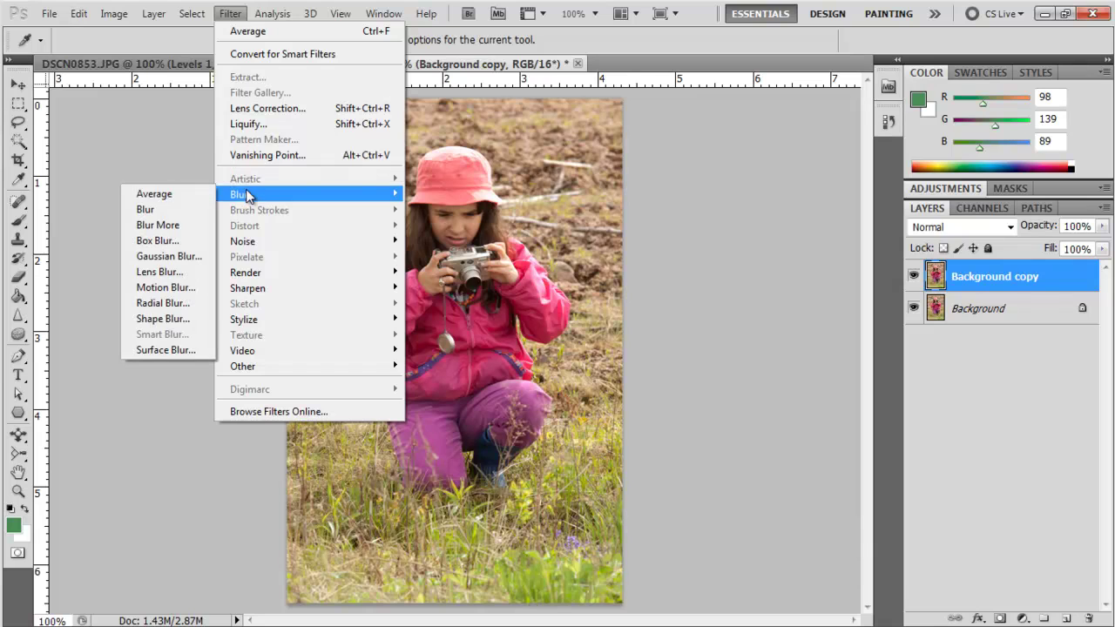
{"action": "left_click", "coordinate": [174, 196]}
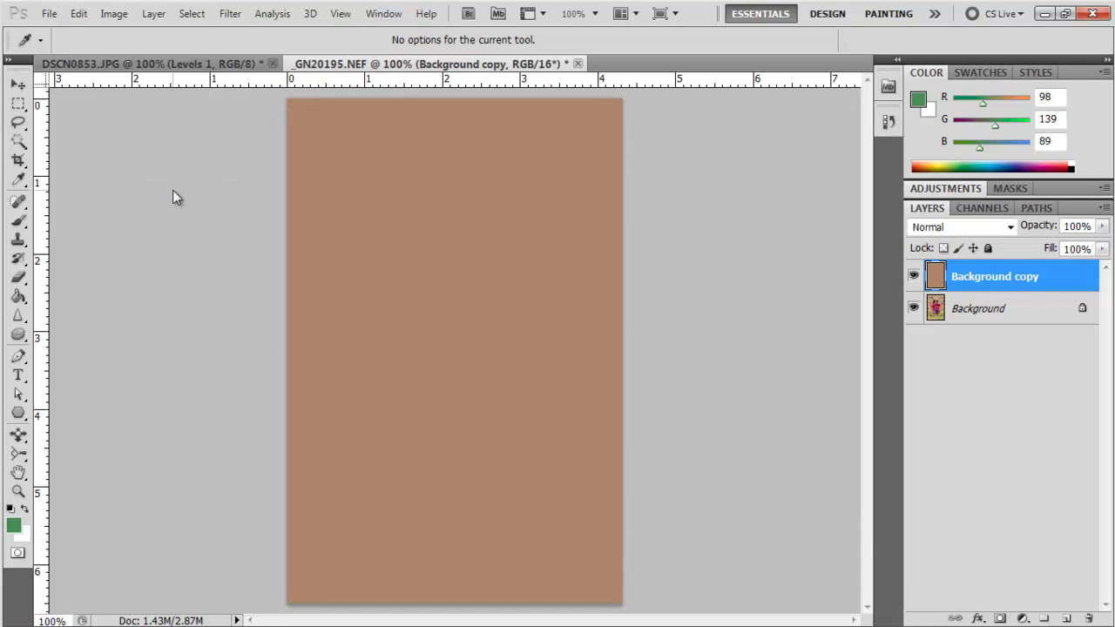
- Add a Levels 1 adjustment layer and set its gray point from the averaged brown
{"action": "left_click", "coordinate": [1024, 617]}
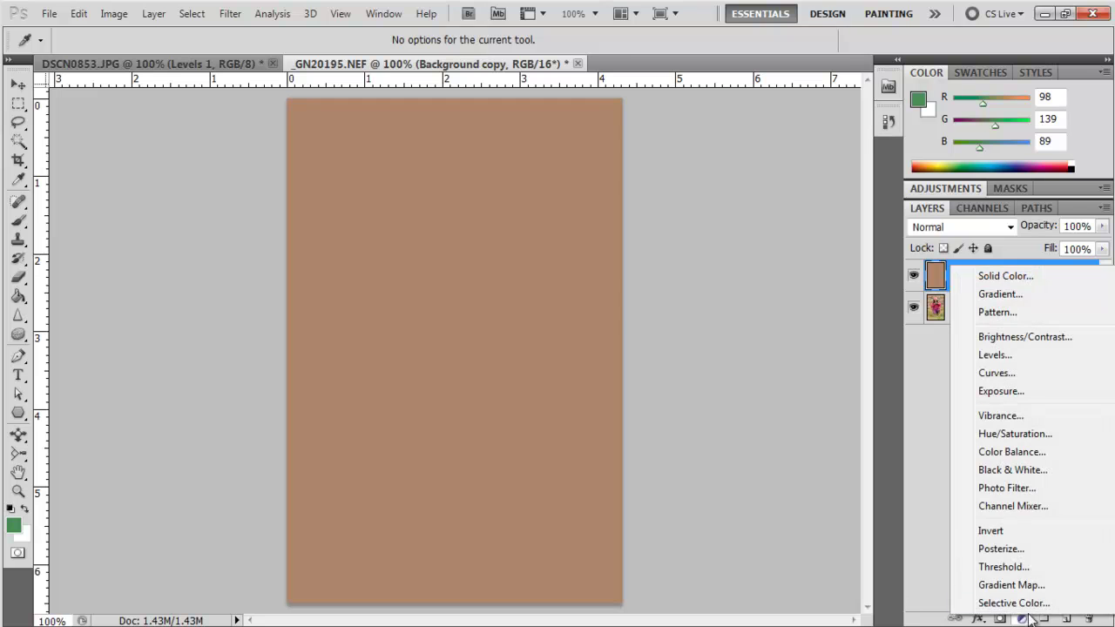
{"action": "left_click", "coordinate": [993, 355]}
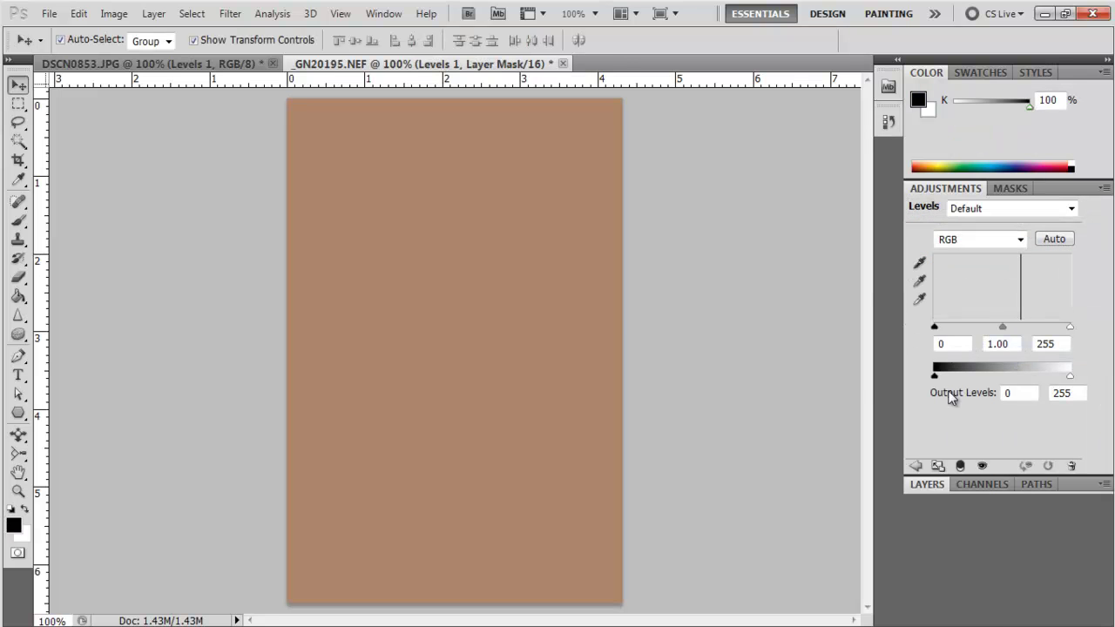
{"action": "left_click", "coordinate": [921, 282]}
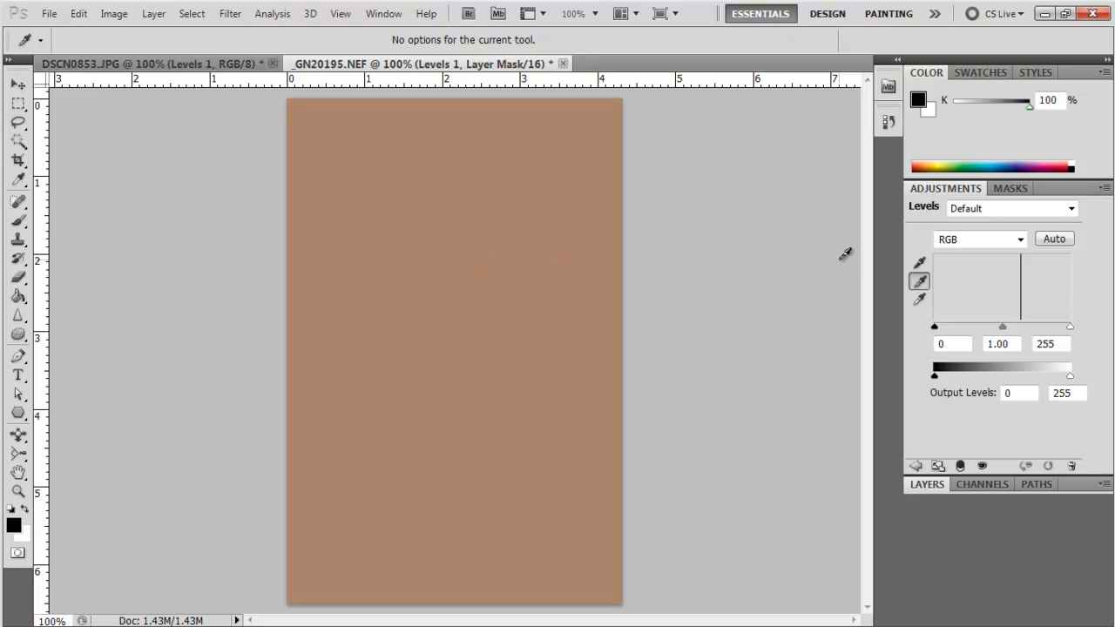
{"action": "left_click", "coordinate": [416, 282]}
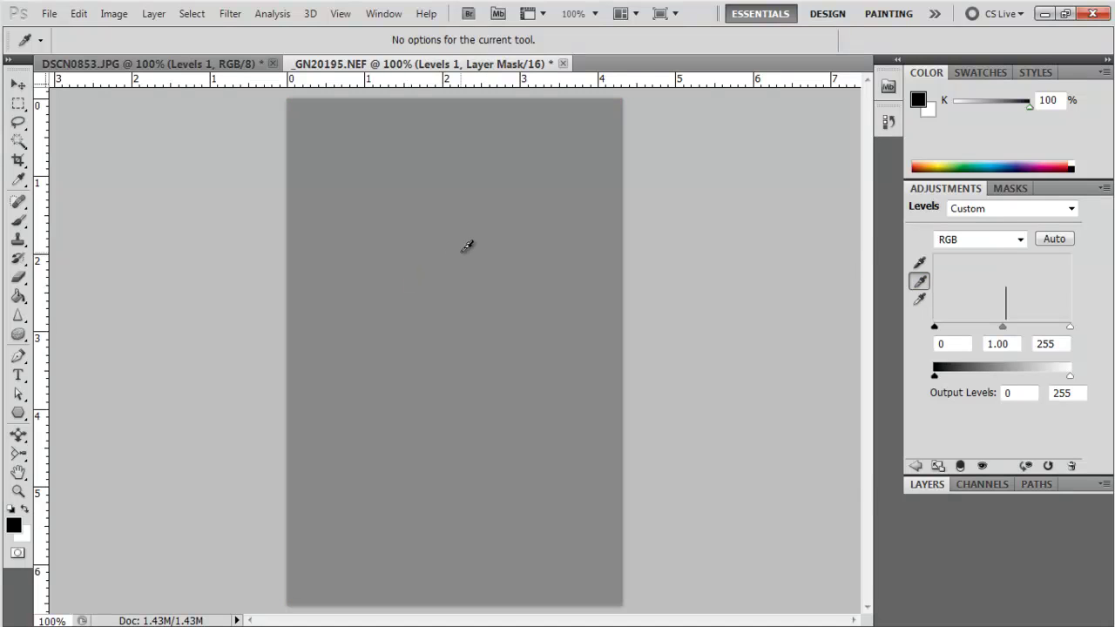
- Hide the Background copy and toggle Levels 1 off and on to compare the girl photo
{"action": "left_click", "coordinate": [927, 484]}
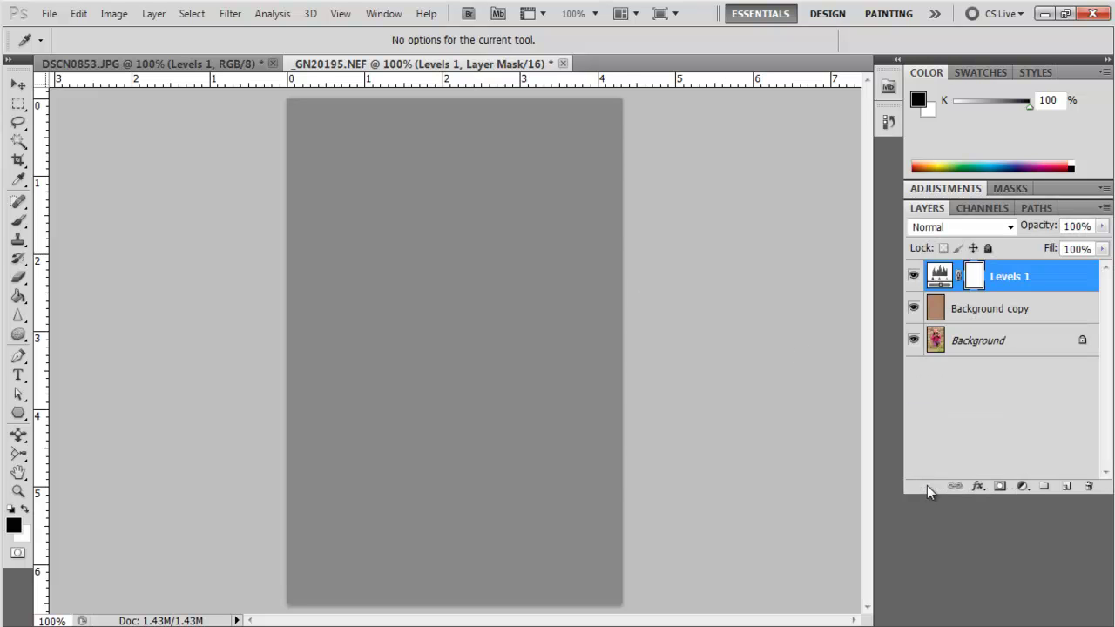
{"action": "left_click", "coordinate": [913, 308]}
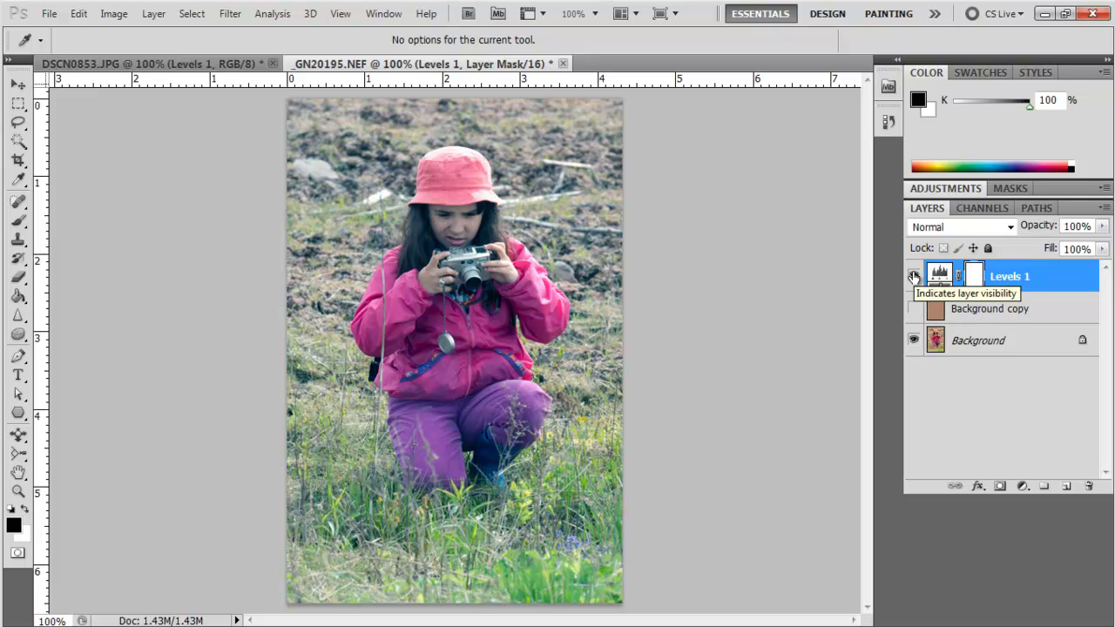
{"action": "left_click", "coordinate": [914, 277]}
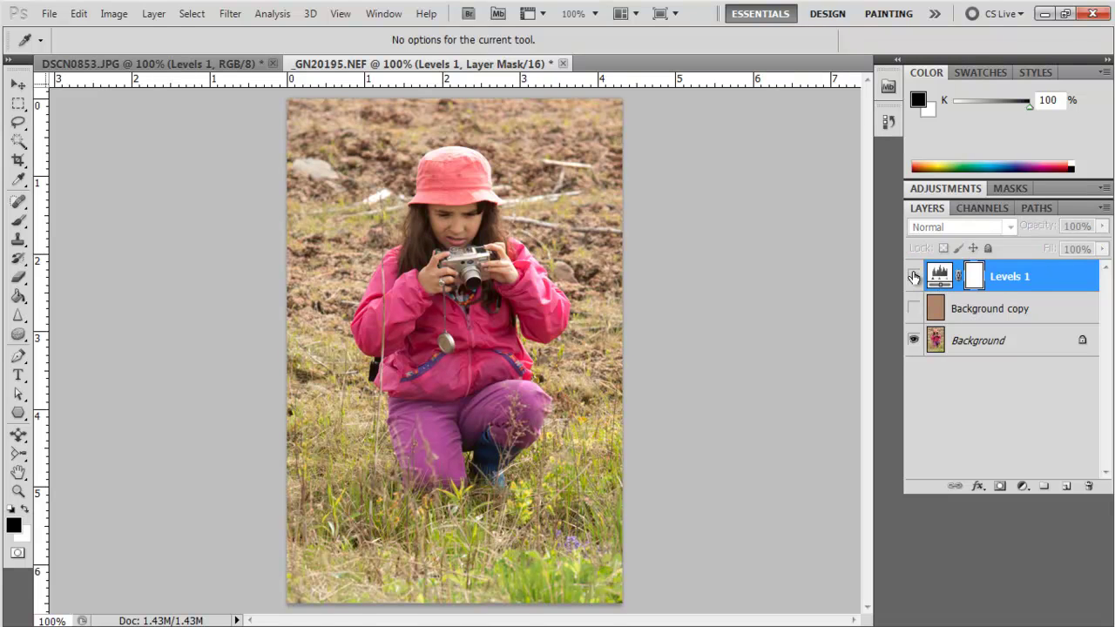
{"action": "left_click", "coordinate": [914, 276]}
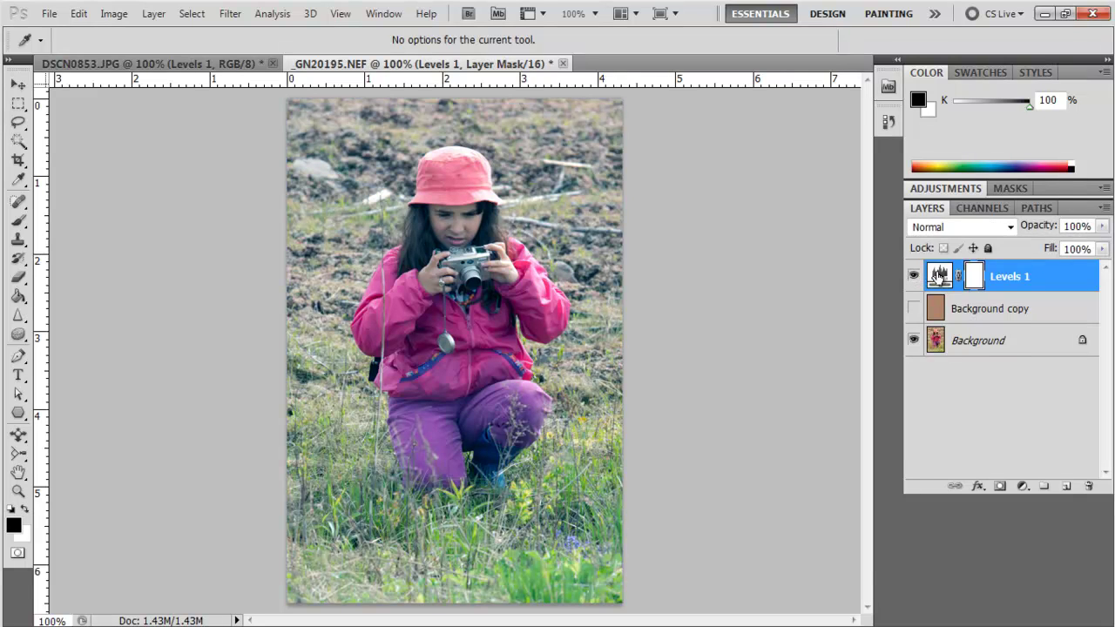
- In the girl photo's Levels 1, set the Red channel black point to 37 and midtone to 0.83
{"action": "left_click", "coordinate": [939, 275]}
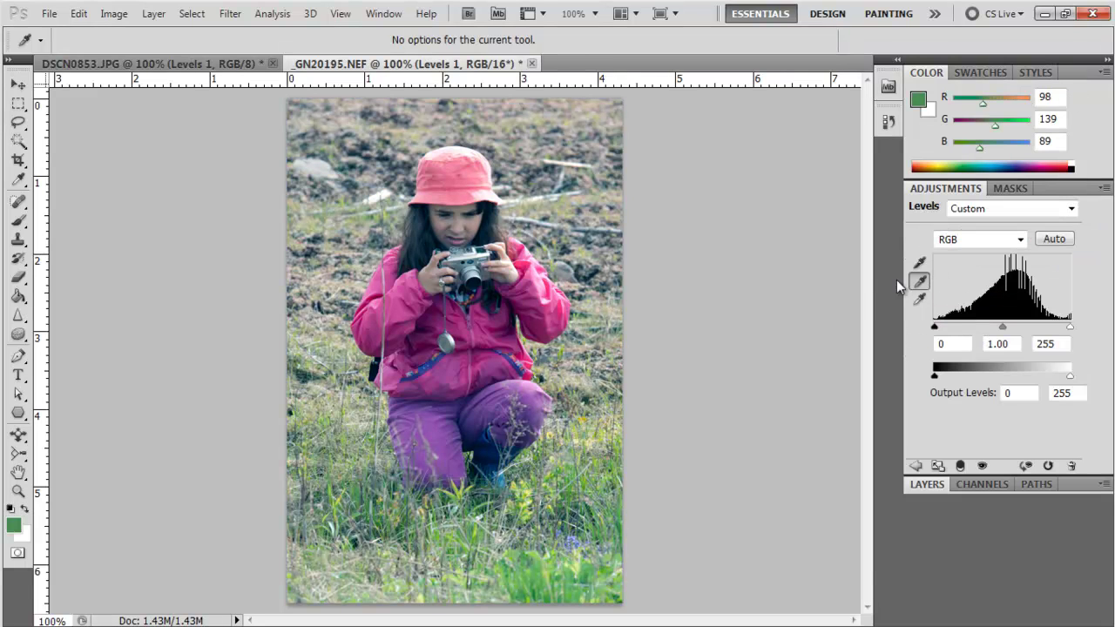
{"action": "left_click", "coordinate": [1020, 240]}
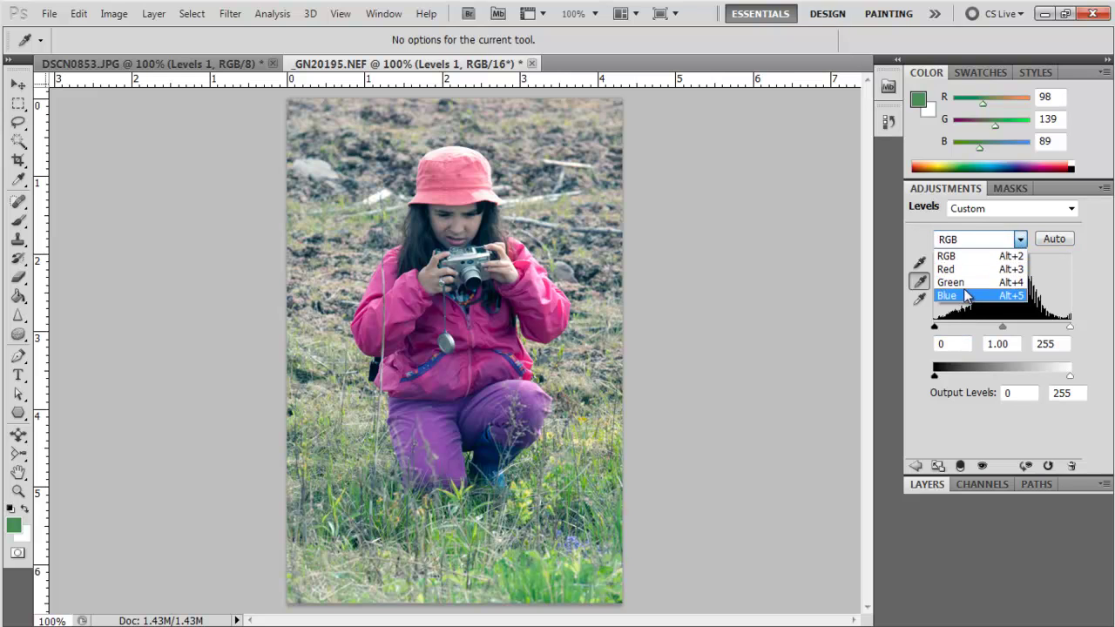
{"action": "left_click", "coordinate": [967, 270]}
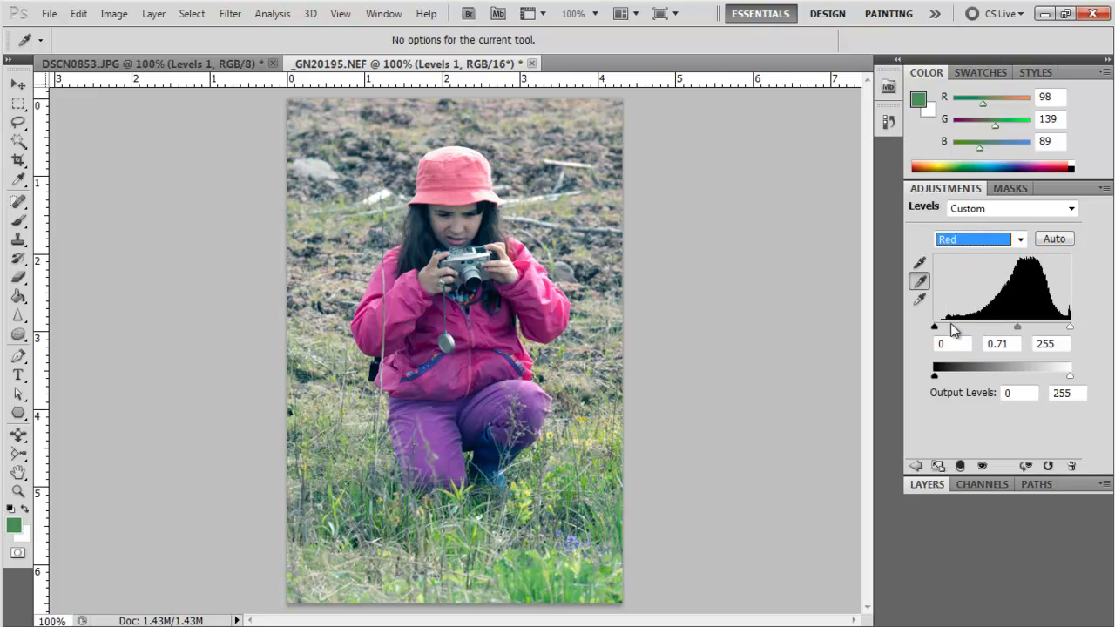
{"action": "mouse_move", "coordinate": [939, 332]}
{"action": "left_mouse_down"}
{"action": "mouse_move", "coordinate": [953, 327]}
{"action": "mouse_move", "coordinate": [929, 326]}
{"action": "left_mouse_up"}
{"action": "mouse_move", "coordinate": [1016, 326]}
{"action": "left_mouse_down"}
{"action": "mouse_move", "coordinate": [1002, 326]}
{"action": "mouse_move", "coordinate": [1014, 327]}
{"action": "left_mouse_up"}
- Set the Blue channel white point to 252 and midtone to 1.18
{"action": "left_click", "coordinate": [1020, 238]}
{"action": "left_click", "coordinate": [968, 291]}
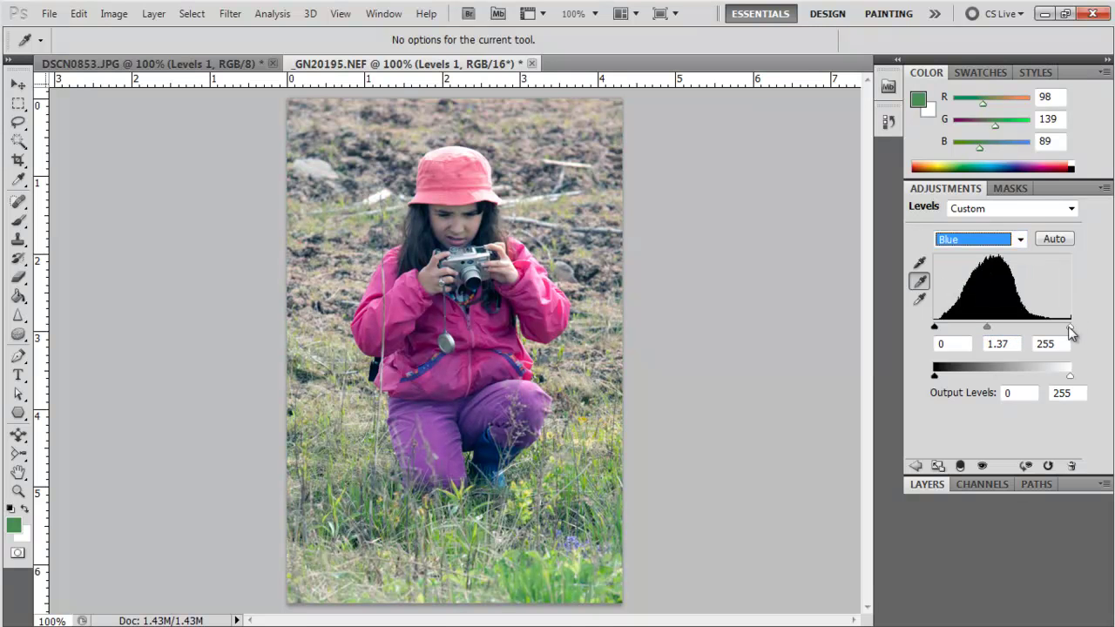
{"action": "mouse_move", "coordinate": [1069, 327]}
{"action": "left_mouse_down"}
{"action": "mouse_move", "coordinate": [1054, 329]}
{"action": "mouse_move", "coordinate": [1069, 327]}
{"action": "left_mouse_up"}
{"action": "left_click_drag", "start_coordinate": [986, 328], "coordinate": [996, 329]}
{"action": "left_click", "coordinate": [206, 57]}
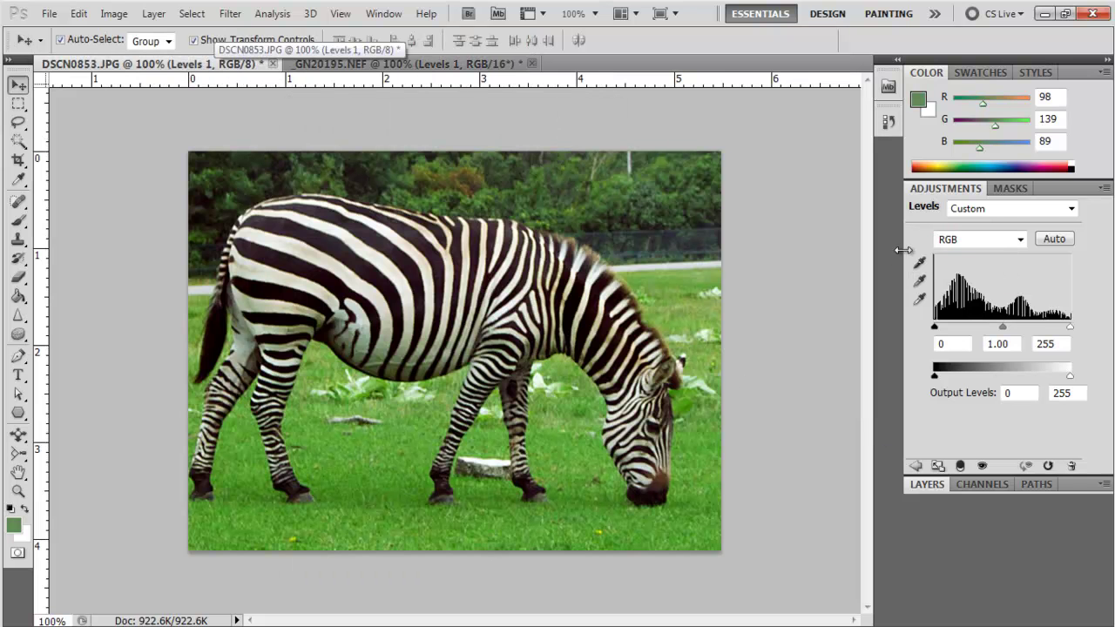
{"action": "left_click", "coordinate": [928, 484]}
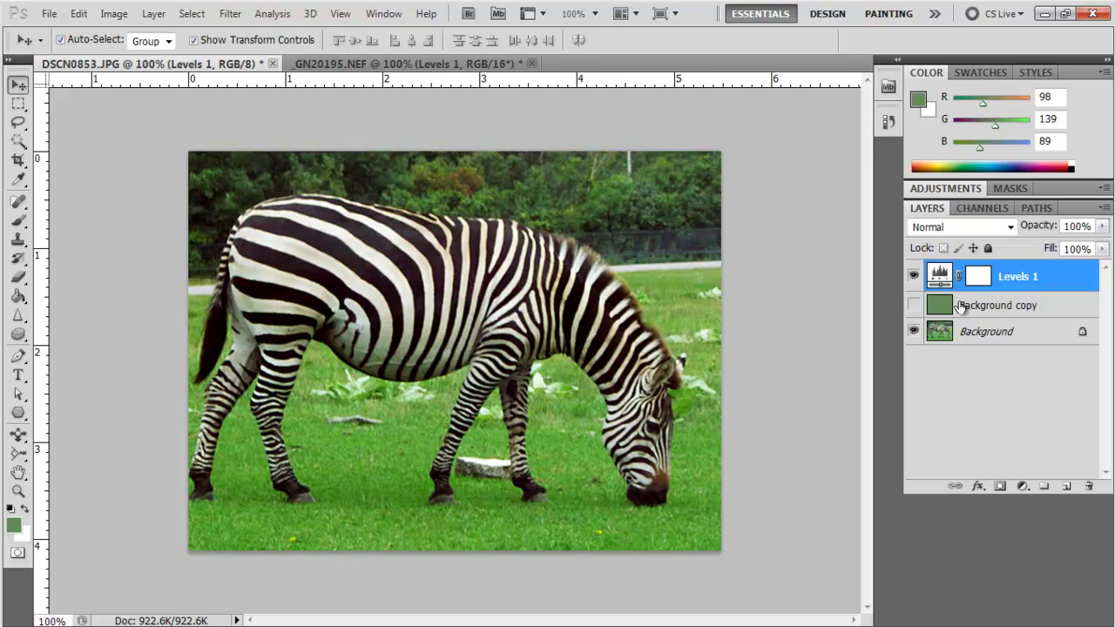
{"action": "left_click", "coordinate": [1022, 488]}
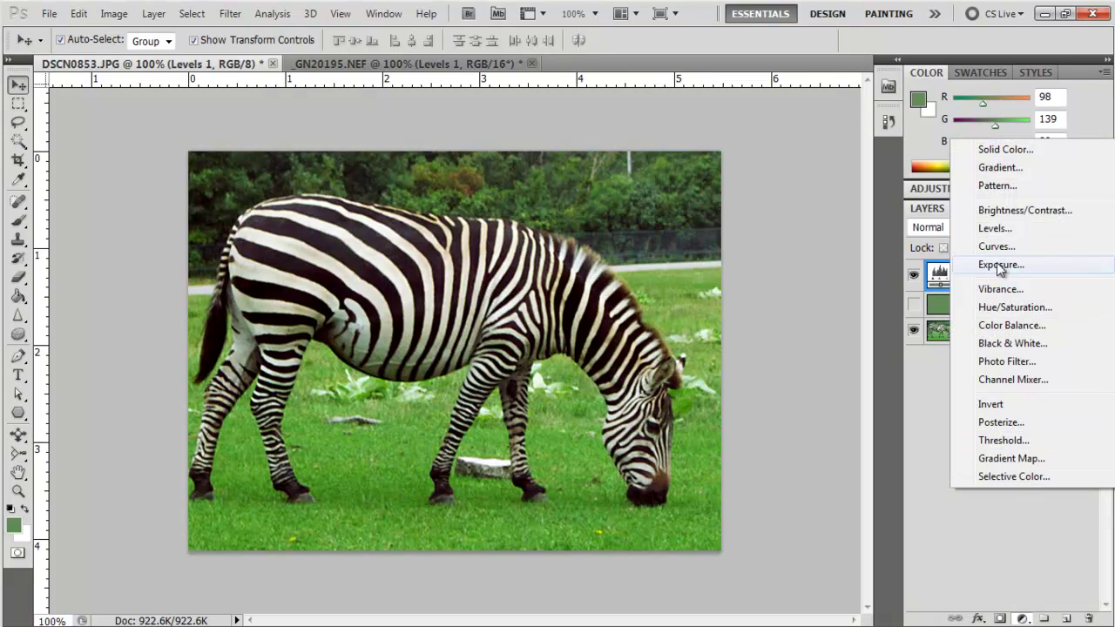
{"action": "left_click", "coordinate": [906, 365]}
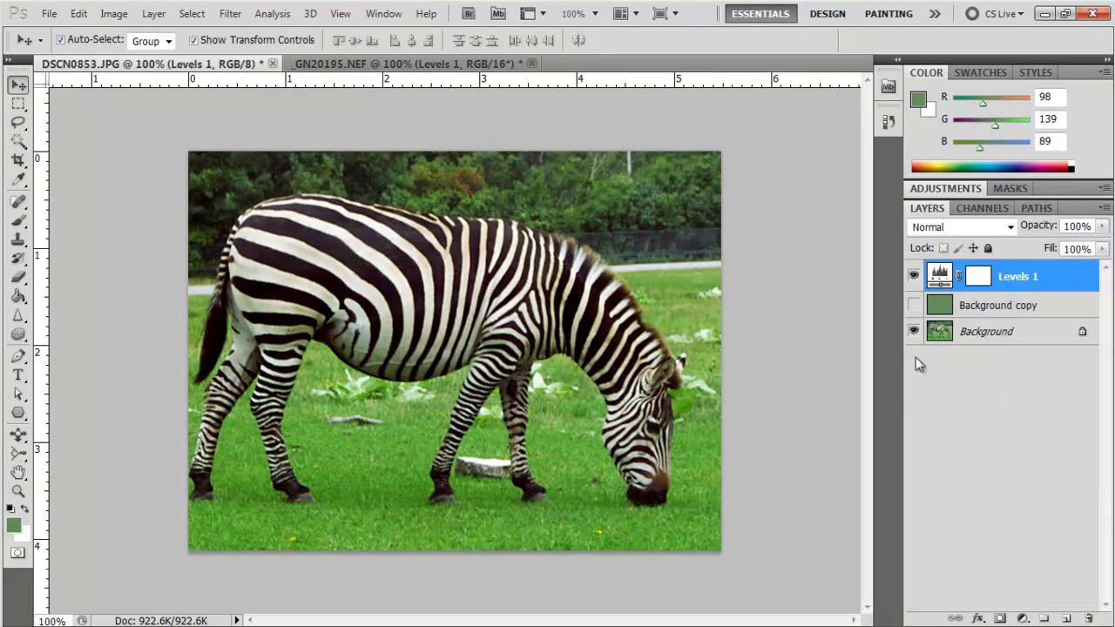
{"action": "double_click", "coordinate": [939, 277]}
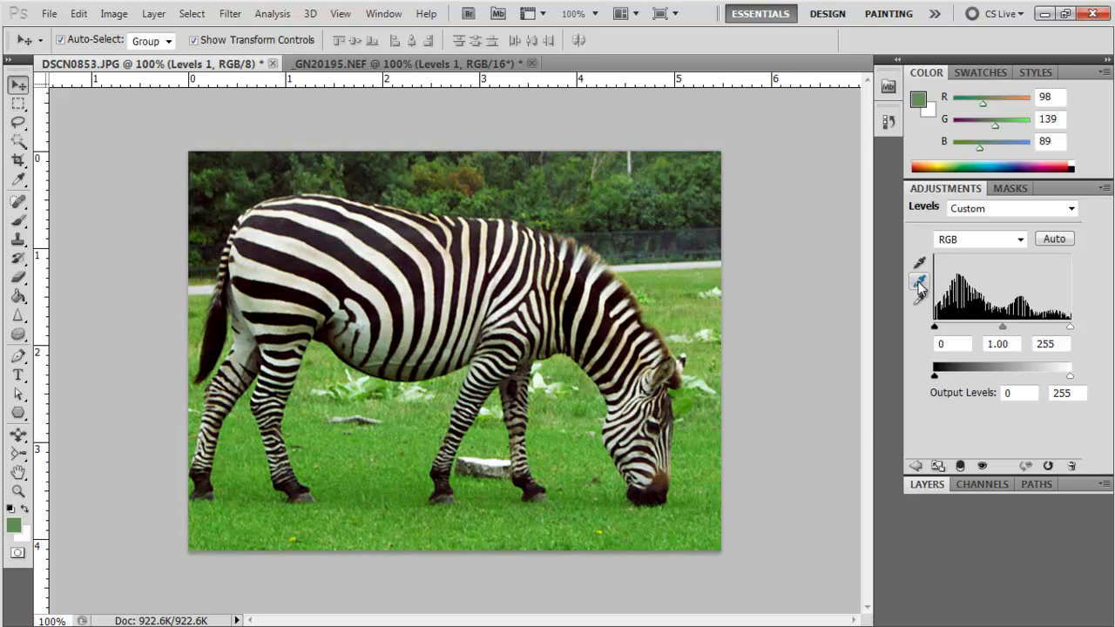
{"action": "left_click", "coordinate": [936, 487]}
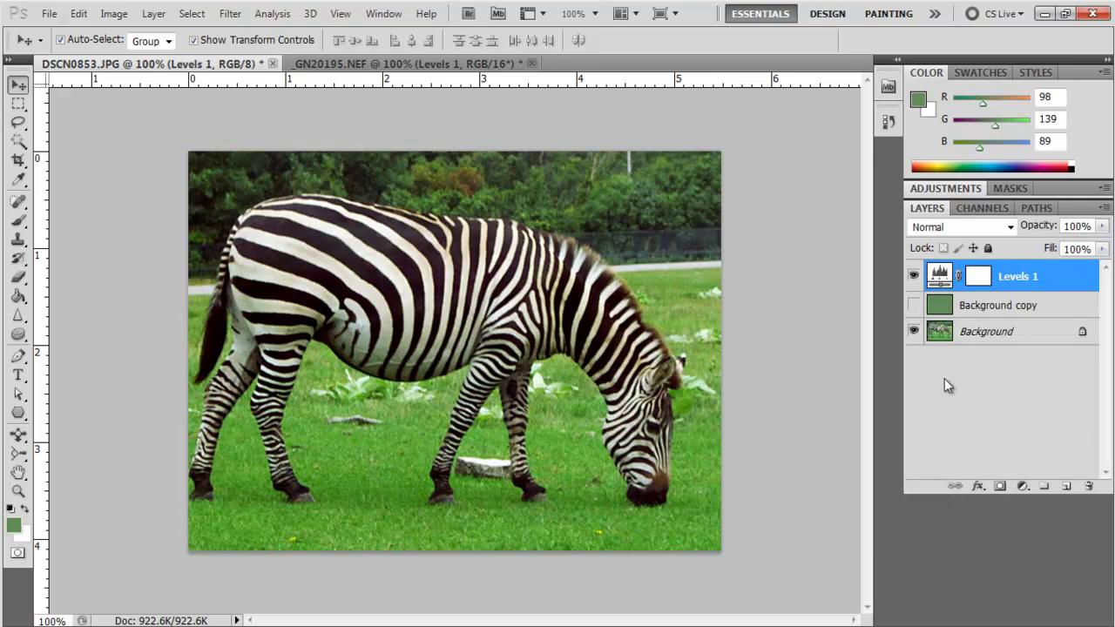
{"action": "left_click", "coordinate": [914, 306]}
{"action": "left_click", "coordinate": [915, 305]}
{"action": "left_click", "coordinate": [941, 275]}
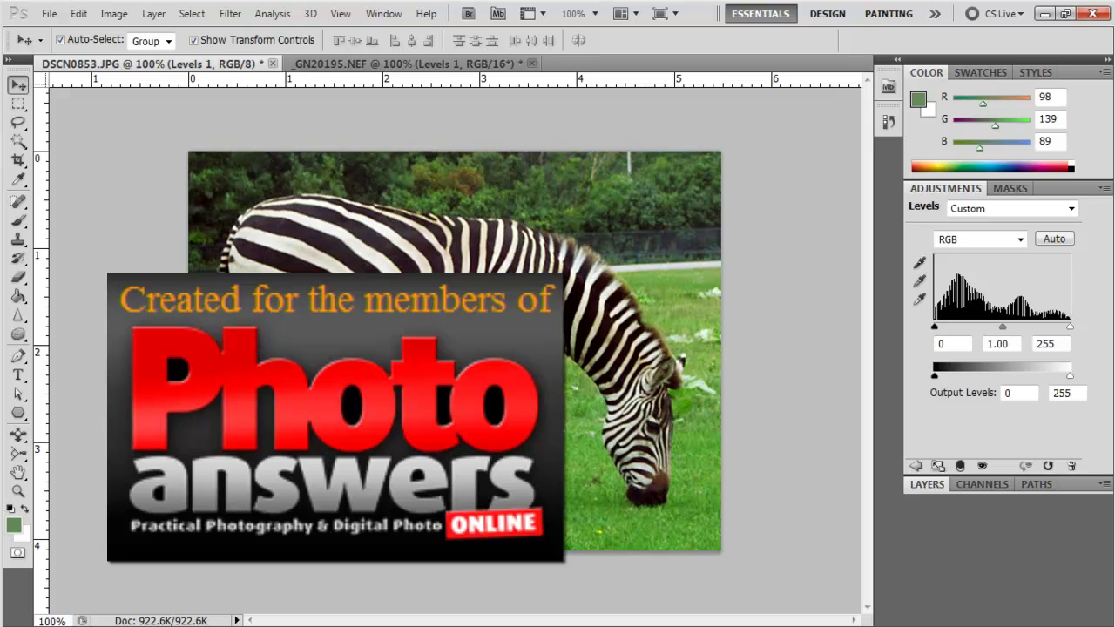
{"action": "mouse_move", "coordinate": [783, 594]}
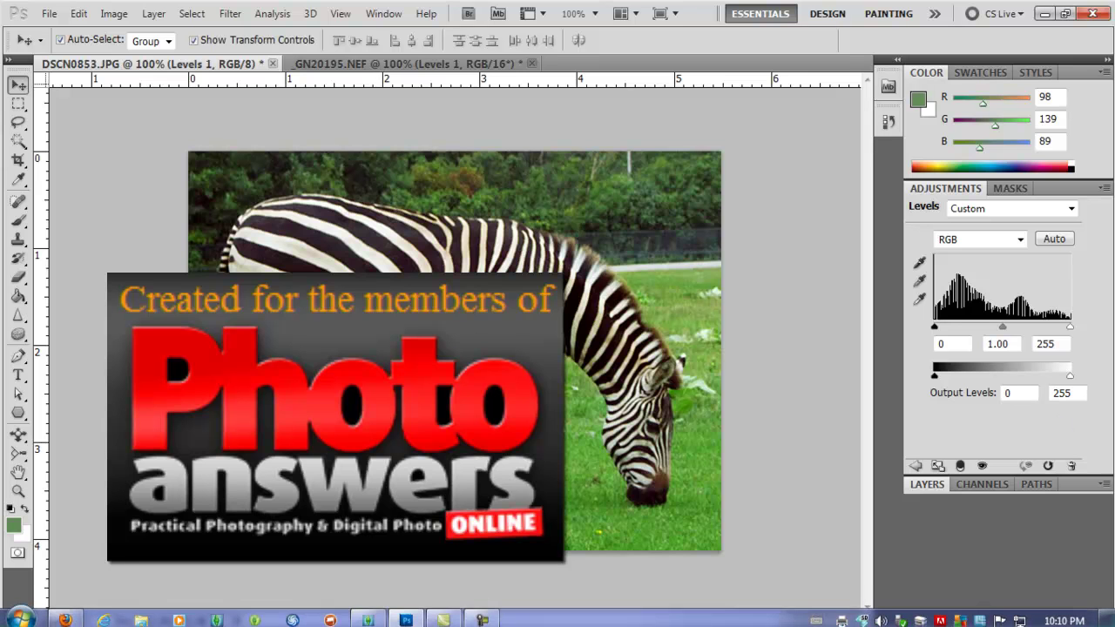